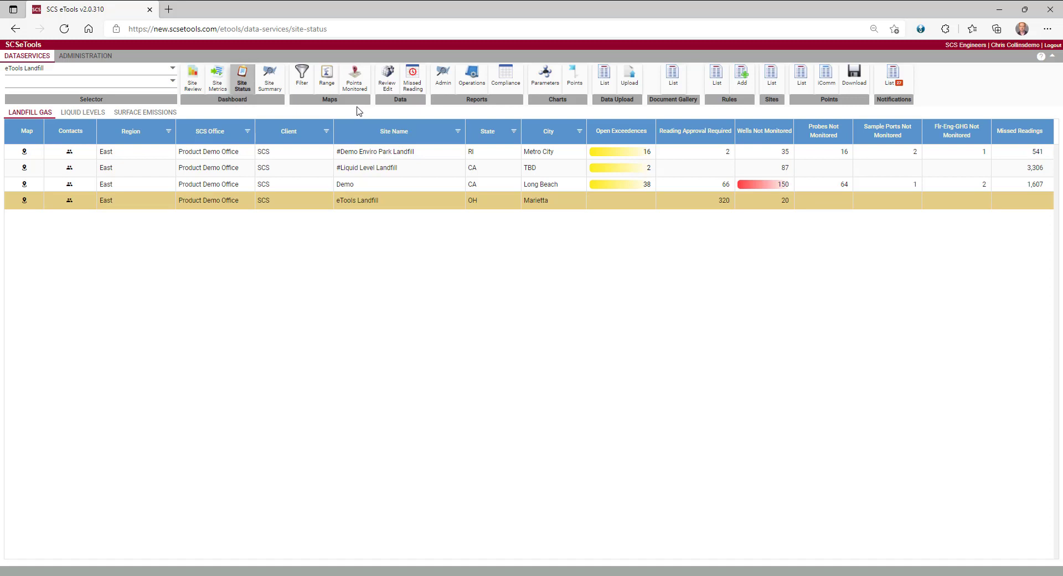
Open the filter map for eTools Landfill and set its date range to the last 365 days.
{"action": "left_click", "coordinate": [304, 87]}
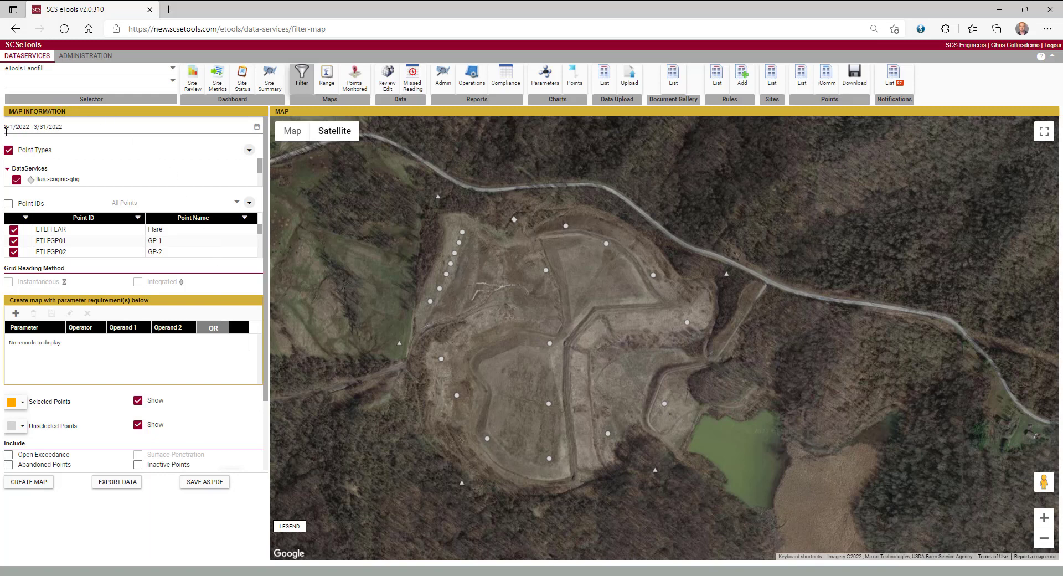
{"action": "left_click", "coordinate": [257, 128]}
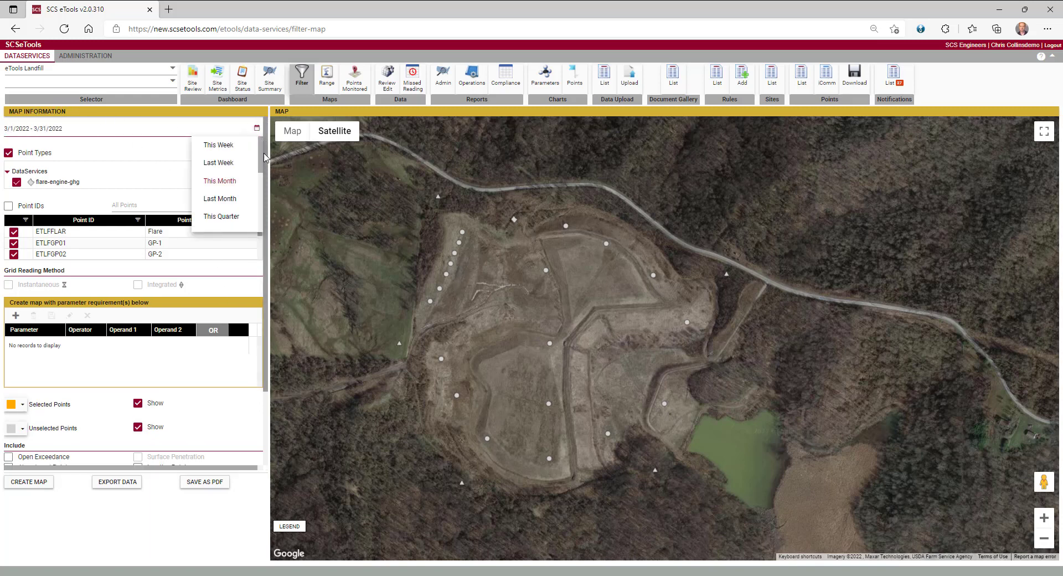
{"action": "scroll", "coordinate": [250, 199], "scroll_direction": "down", "scroll_amount": 3}
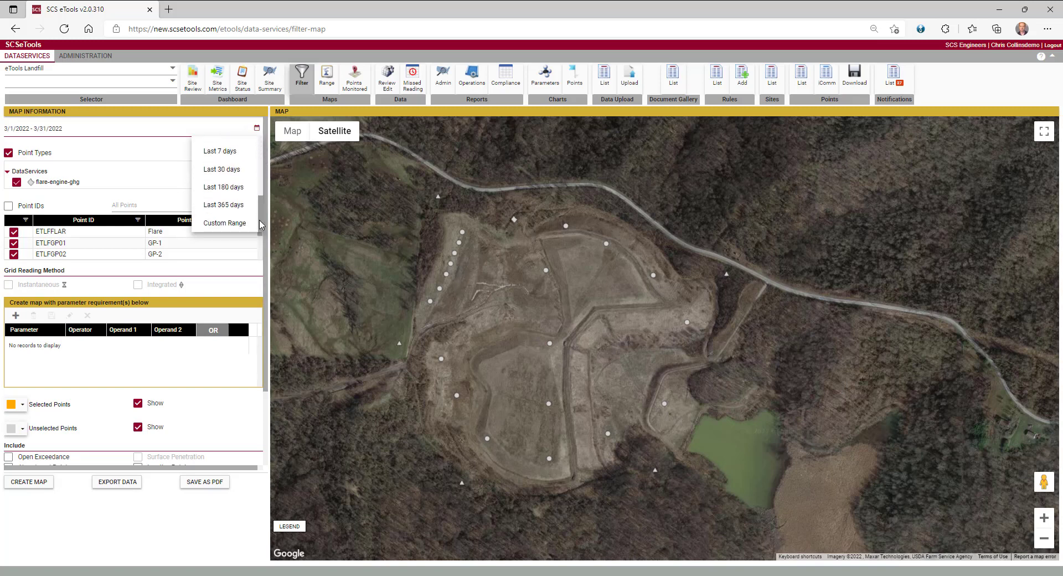
{"action": "scroll", "coordinate": [262, 219], "scroll_direction": "up", "scroll_amount": 1}
{"action": "scroll", "coordinate": [244, 209], "scroll_direction": "down", "scroll_amount": 1}
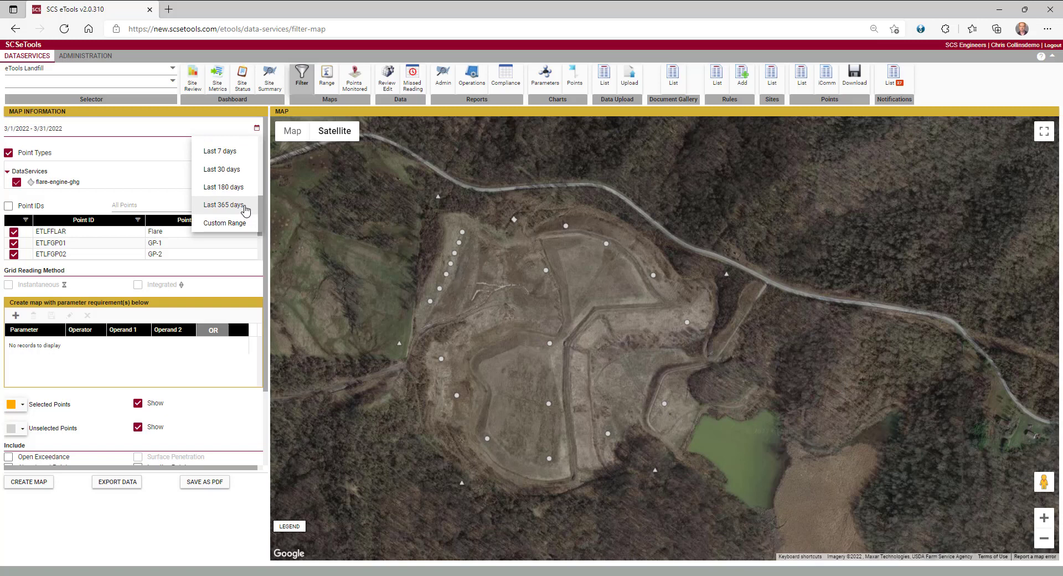
{"action": "left_click", "coordinate": [245, 208]}
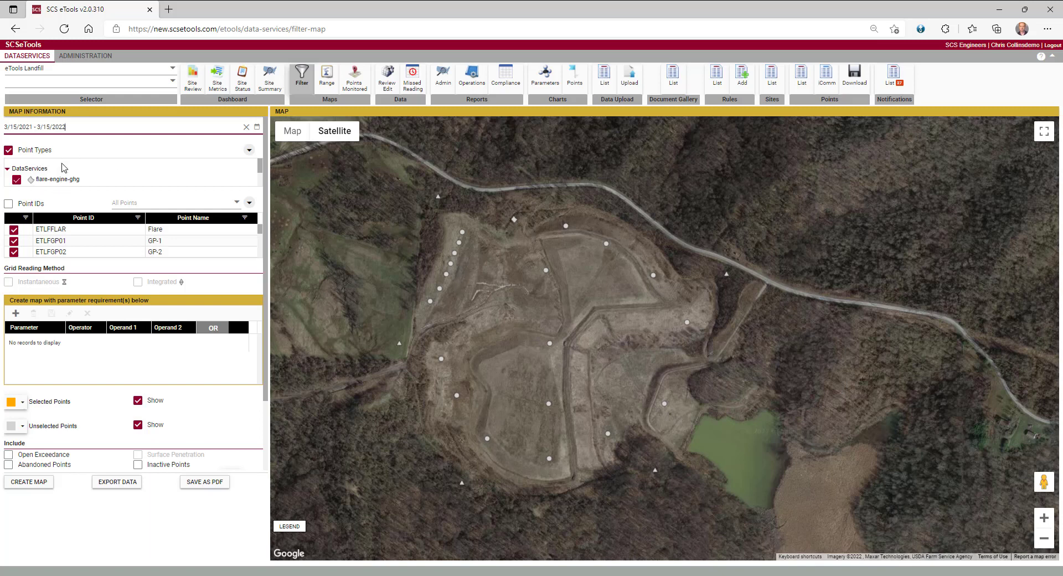
Exclude the monitoring probe point type from the filter map and include it again.
{"action": "left_click", "coordinate": [249, 150]}
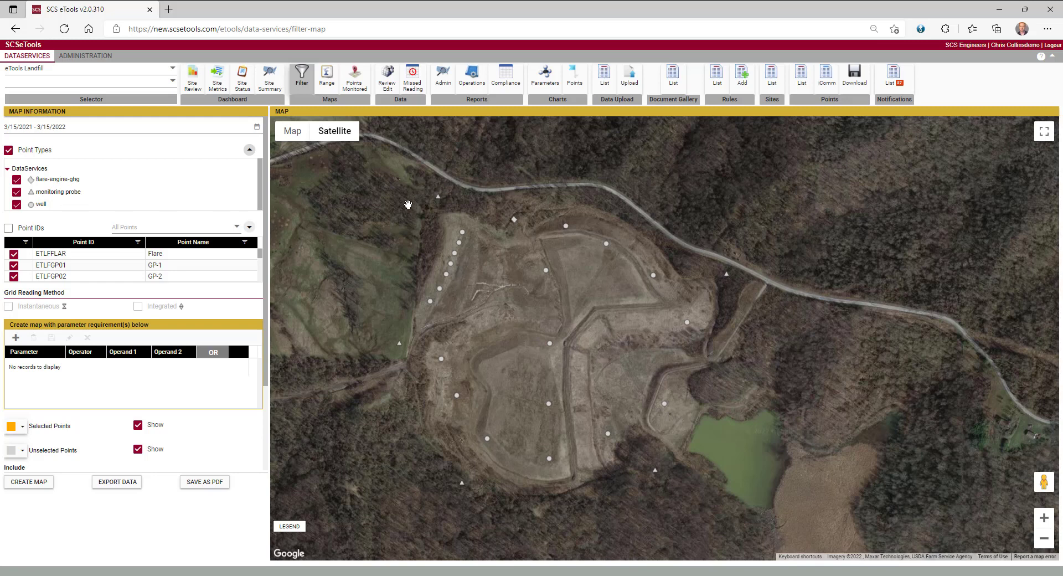
{"action": "left_click", "coordinate": [16, 192]}
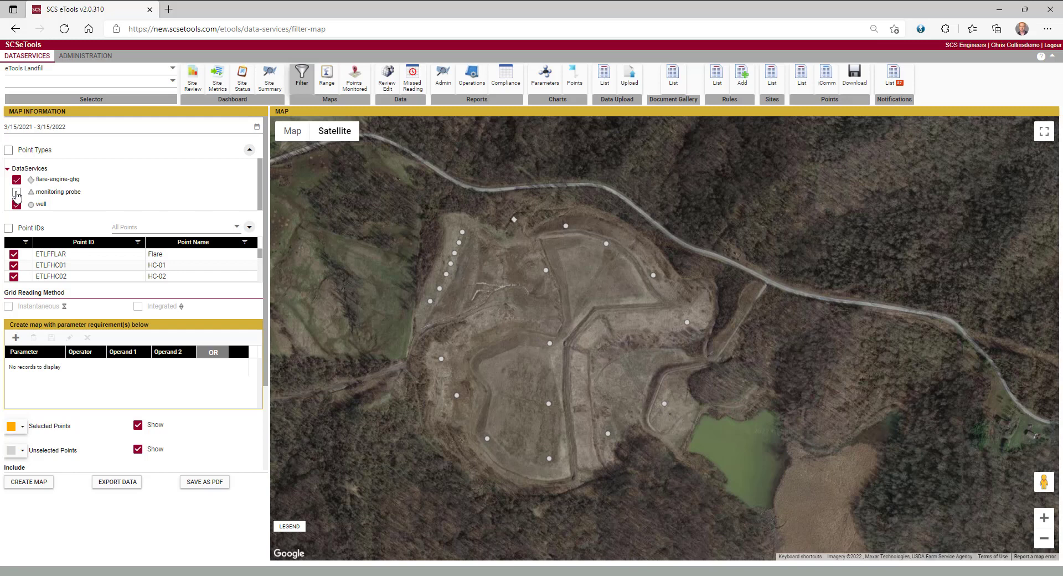
{"action": "left_click", "coordinate": [16, 192]}
{"action": "left_click", "coordinate": [249, 149]}
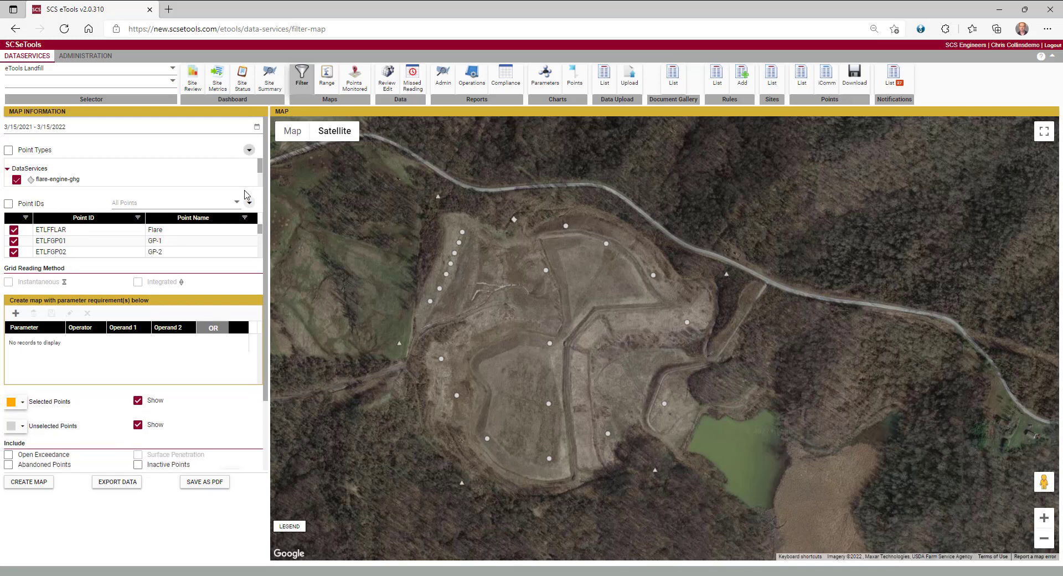
Examine the expanded list of point IDs available for the filter map.
{"action": "left_click", "coordinate": [249, 202]}
{"action": "scroll", "coordinate": [267, 261], "scroll_direction": "down", "scroll_amount": 1}
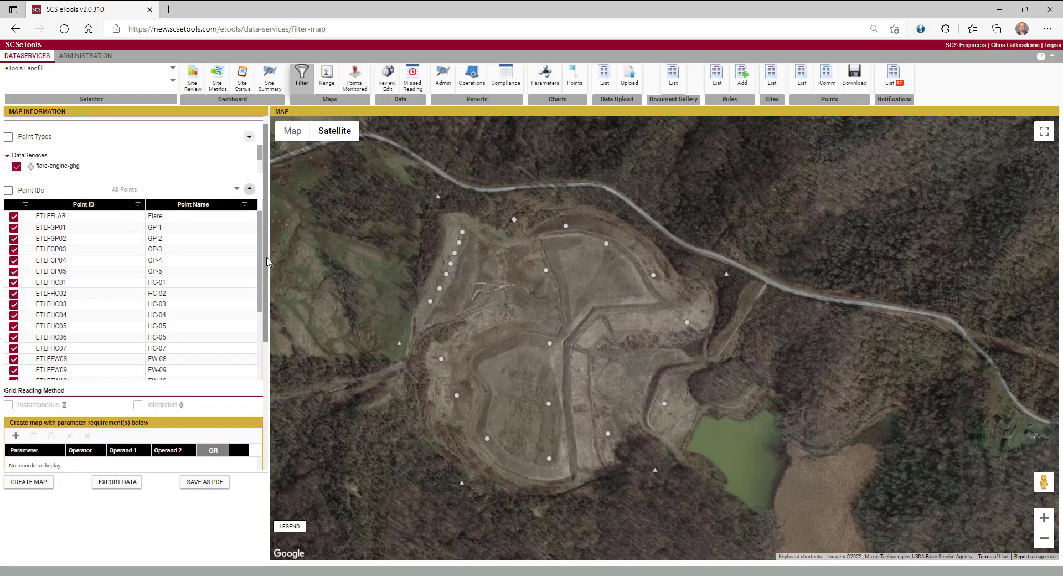
{"action": "scroll", "coordinate": [267, 261], "scroll_direction": "down", "scroll_amount": 2}
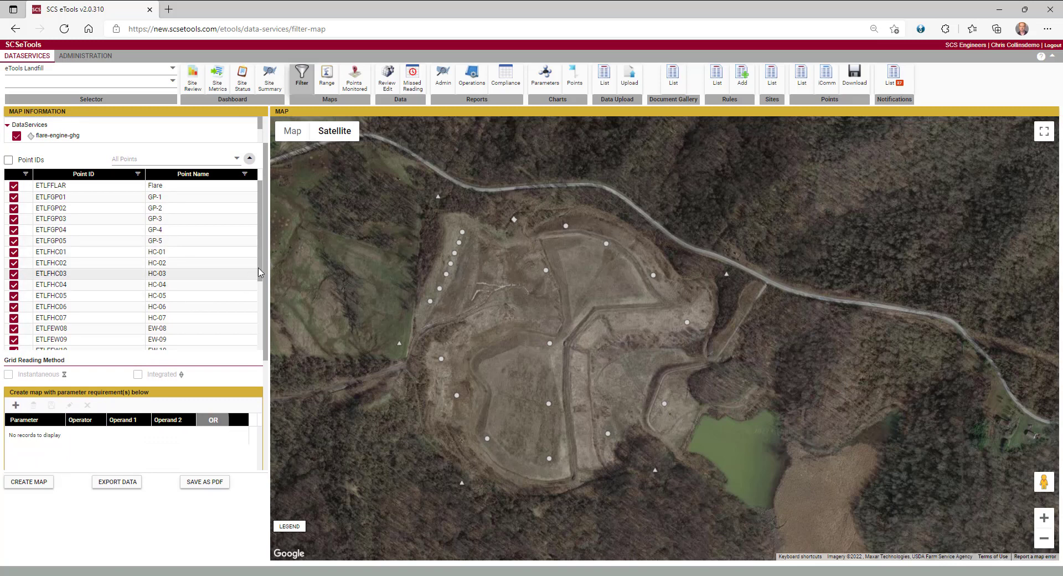
{"action": "mouse_move", "coordinate": [260, 272]}
{"action": "left_mouse_down"}
{"action": "mouse_move", "coordinate": [258, 363]}
{"action": "mouse_move", "coordinate": [261, 270]}
{"action": "left_mouse_up"}
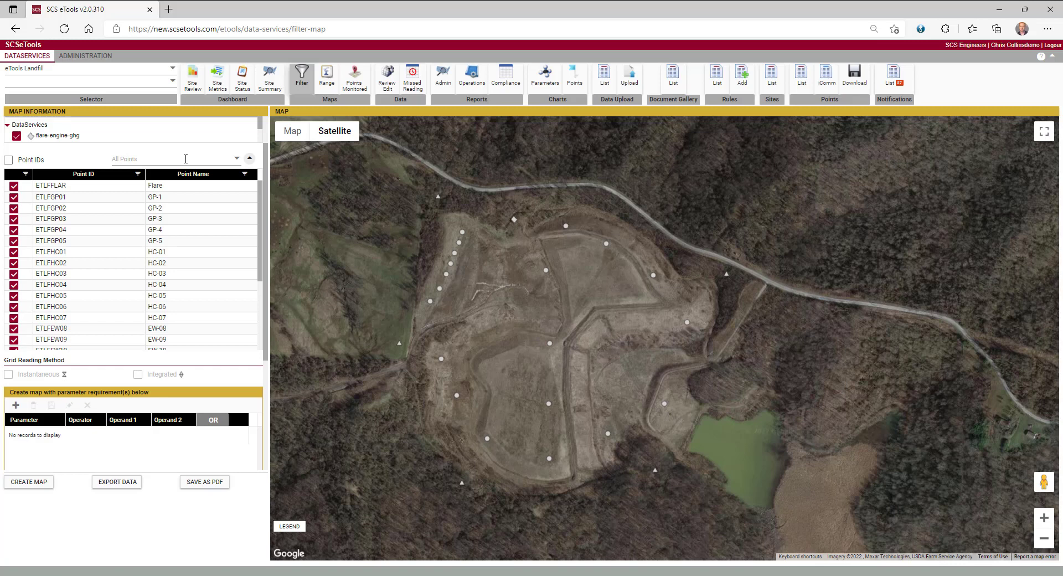
{"action": "left_click", "coordinate": [250, 160]}
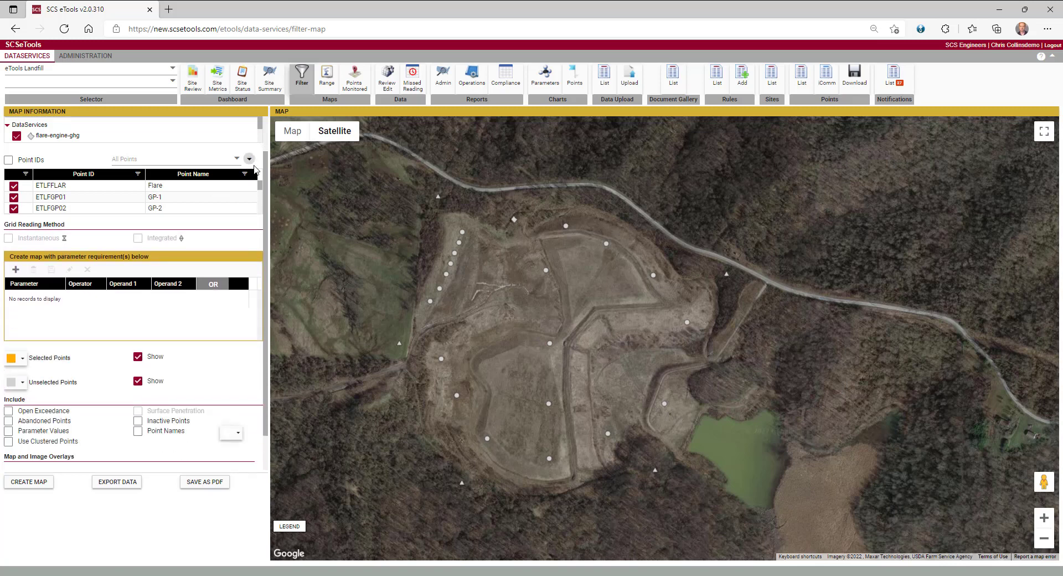
Add a parameter requirement to the filter map for CH4 >= 55, leaving the logic at OR.
{"action": "scroll", "coordinate": [267, 190], "scroll_direction": "down", "scroll_amount": 2}
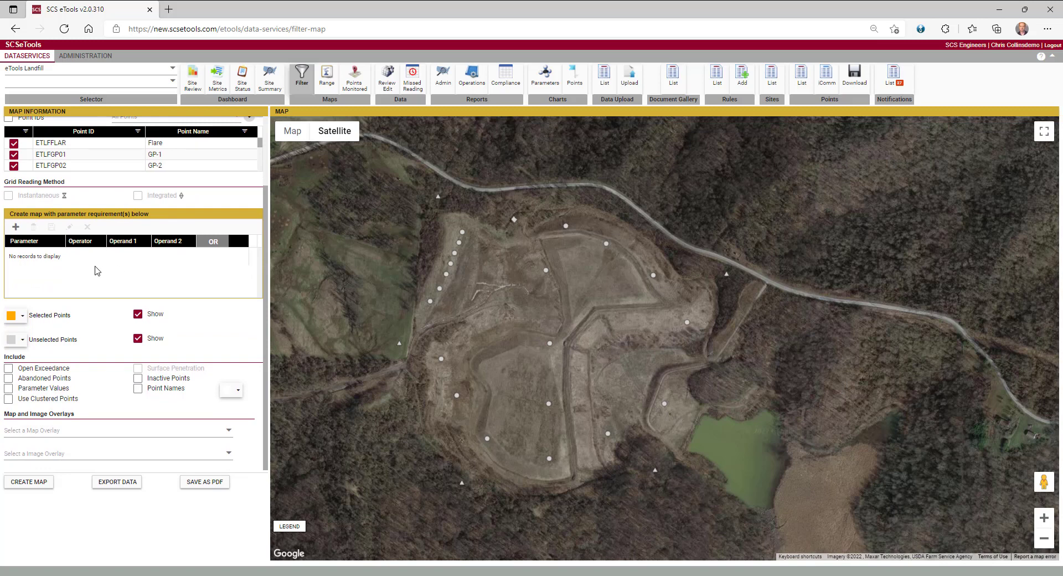
{"action": "left_click", "coordinate": [17, 227]}
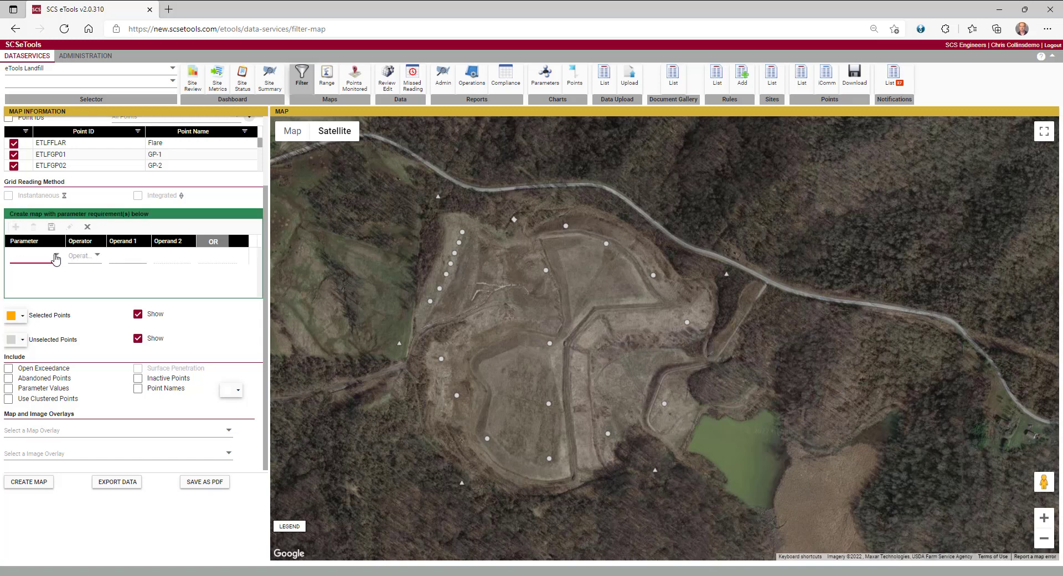
{"action": "left_click", "coordinate": [56, 258]}
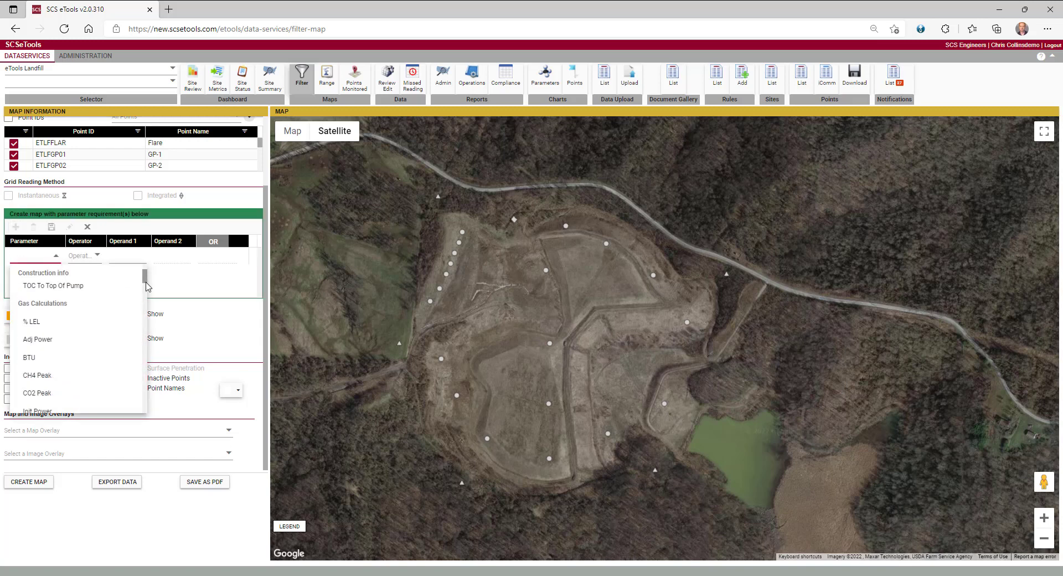
{"action": "left_click_drag", "start_coordinate": [146, 285], "coordinate": [145, 304]}
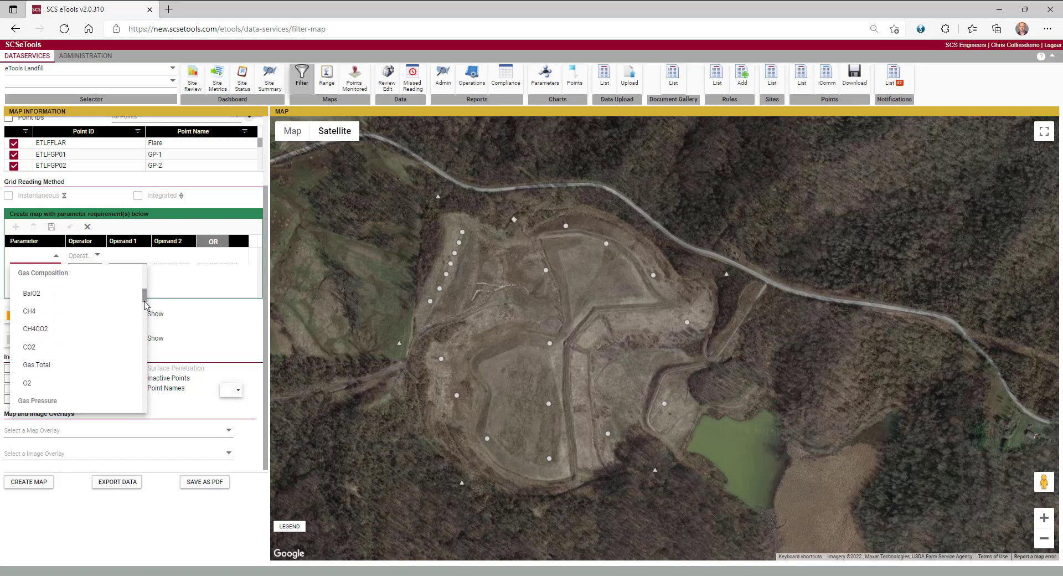
{"action": "left_click", "coordinate": [52, 314]}
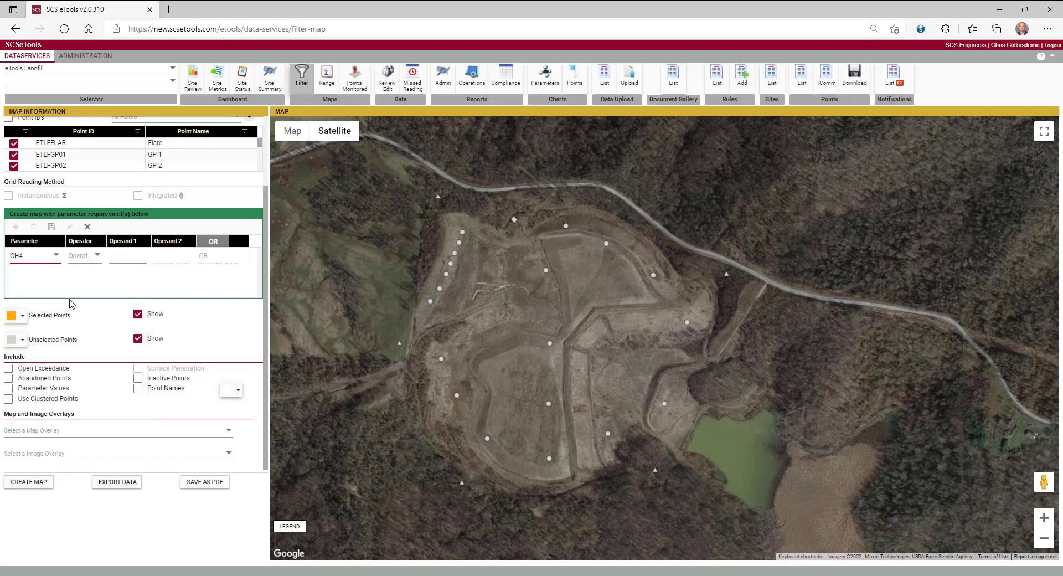
{"action": "left_click", "coordinate": [89, 256]}
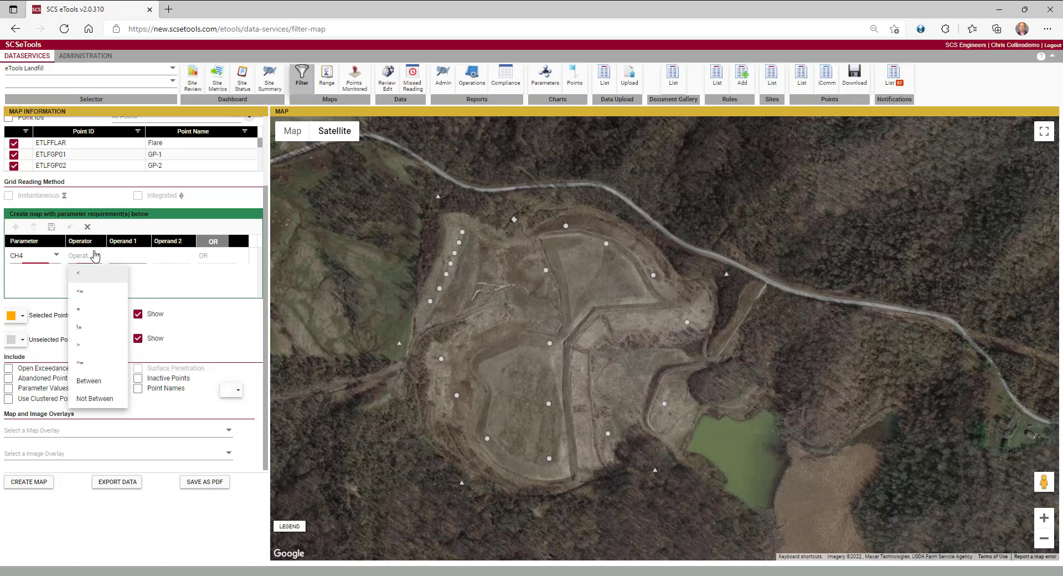
{"action": "left_click", "coordinate": [115, 370]}
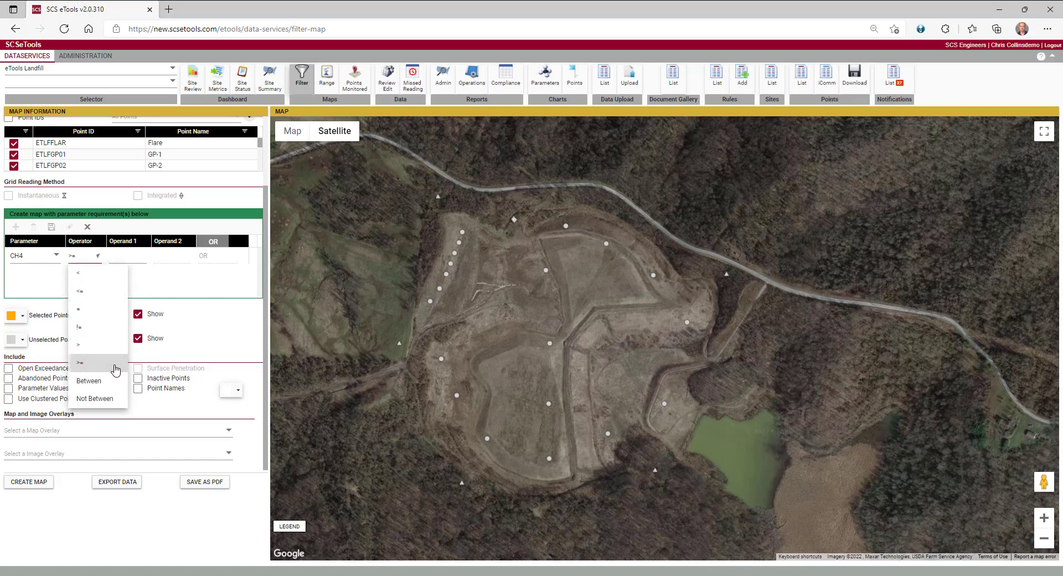
{"action": "left_click", "coordinate": [133, 253]}
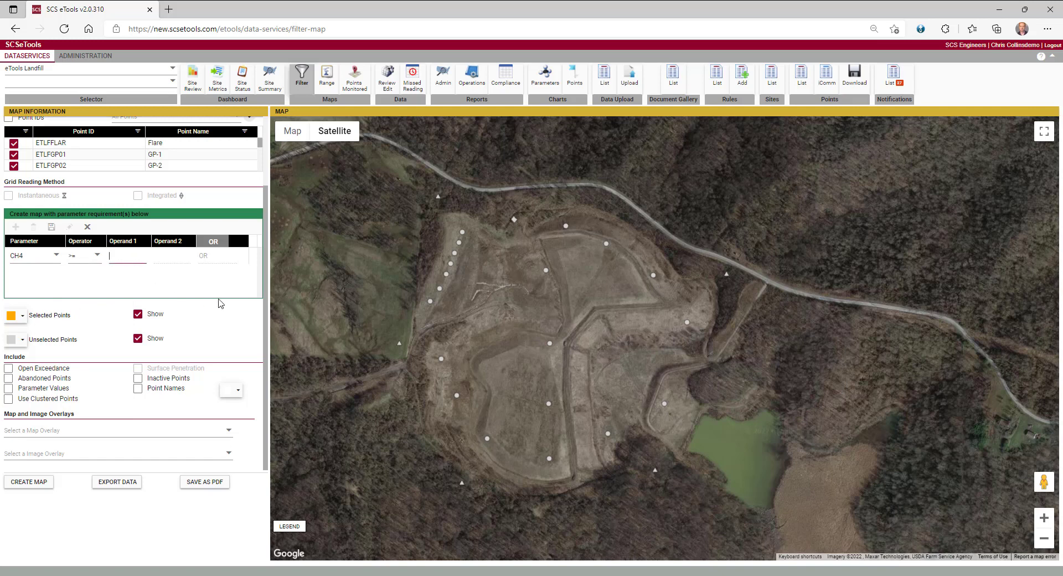
{"action": "type", "text": "55"}
{"action": "left_click", "coordinate": [168, 285]}
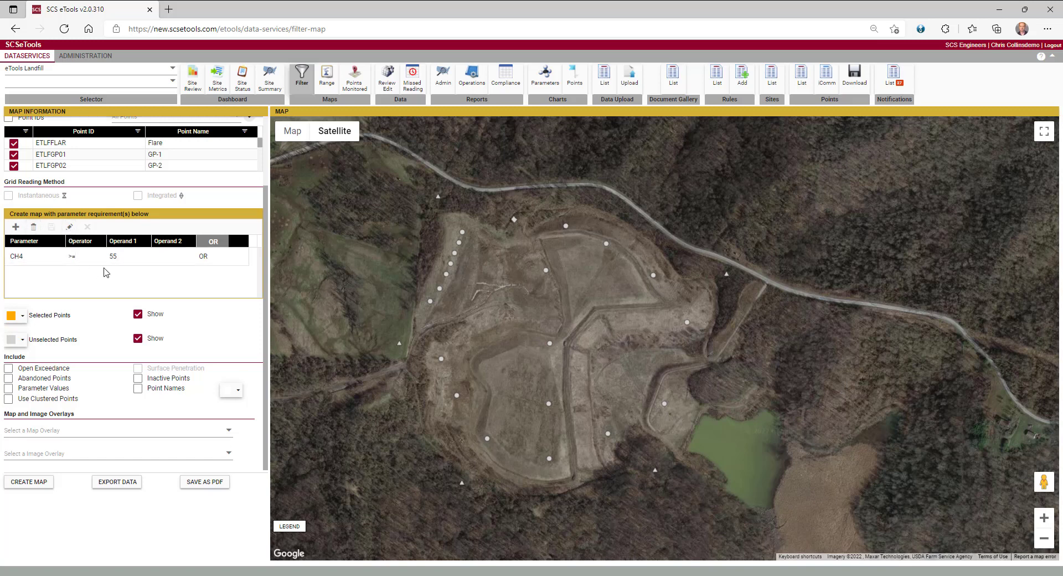
{"action": "left_click", "coordinate": [221, 247]}
{"action": "left_click", "coordinate": [220, 246]}
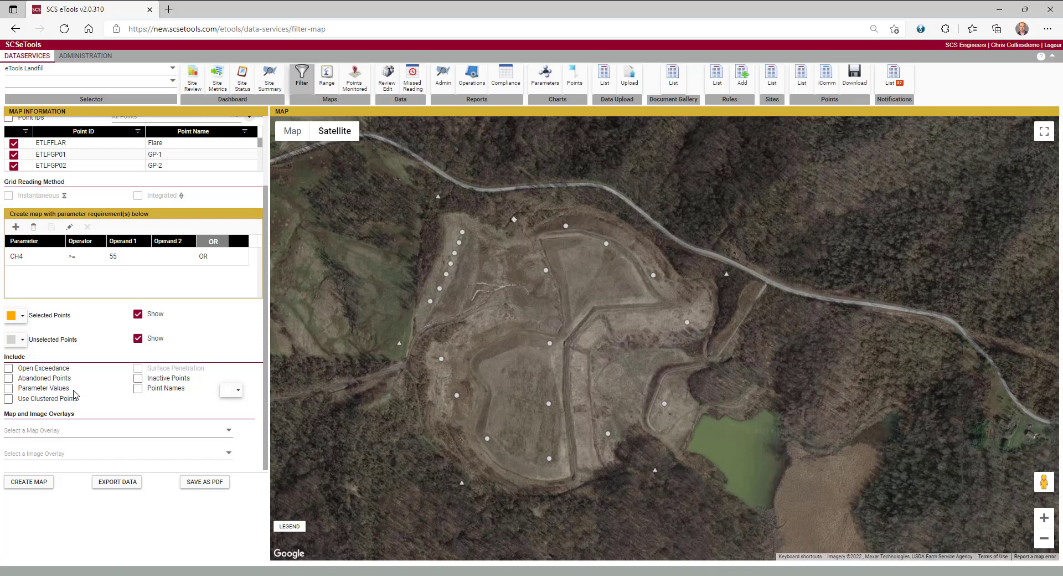
Create the filter map with point names included and hide the unselected points.
{"action": "left_click", "coordinate": [138, 390]}
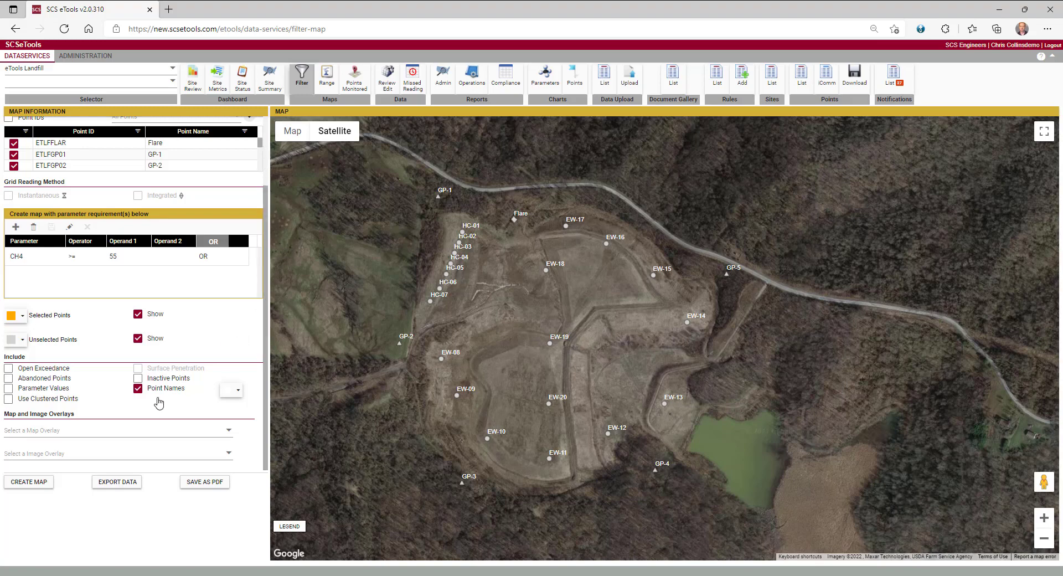
{"action": "left_click", "coordinate": [30, 482]}
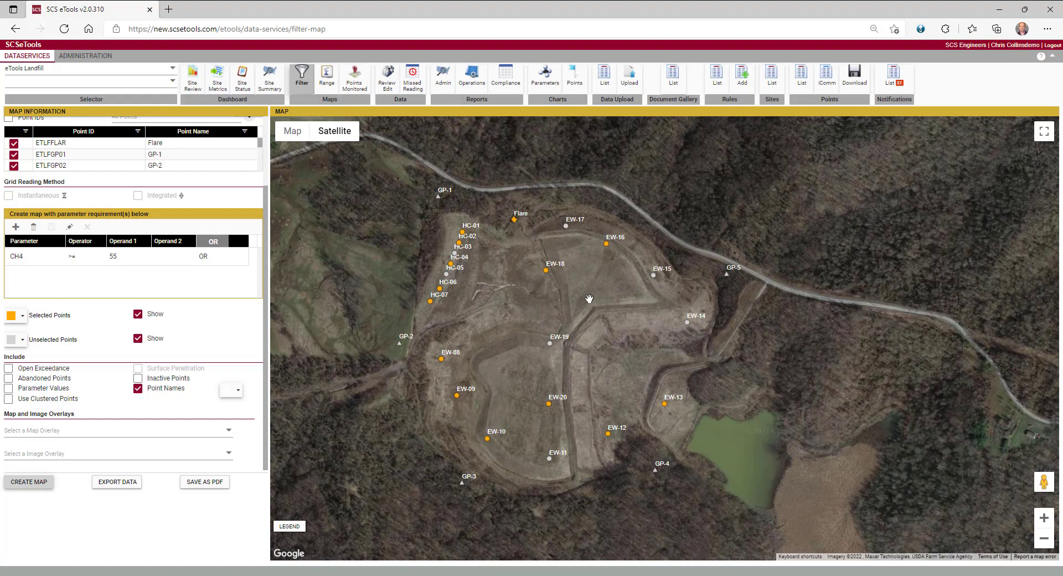
{"action": "left_click_drag", "start_coordinate": [587, 300], "coordinate": [565, 330]}
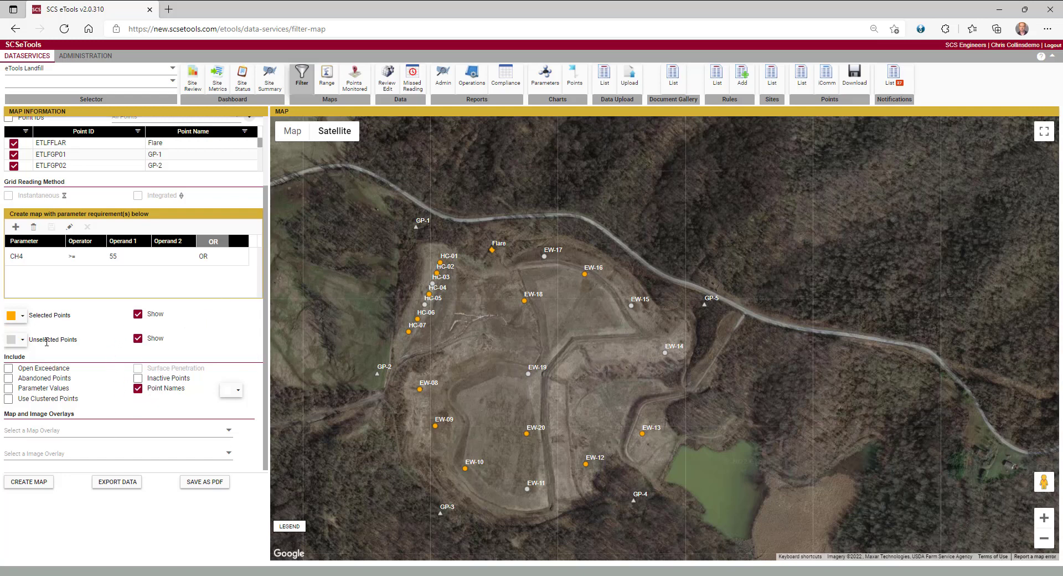
{"action": "left_click", "coordinate": [138, 339]}
View the gas readings for well EW-18 from the map.
{"action": "left_click", "coordinate": [525, 302]}
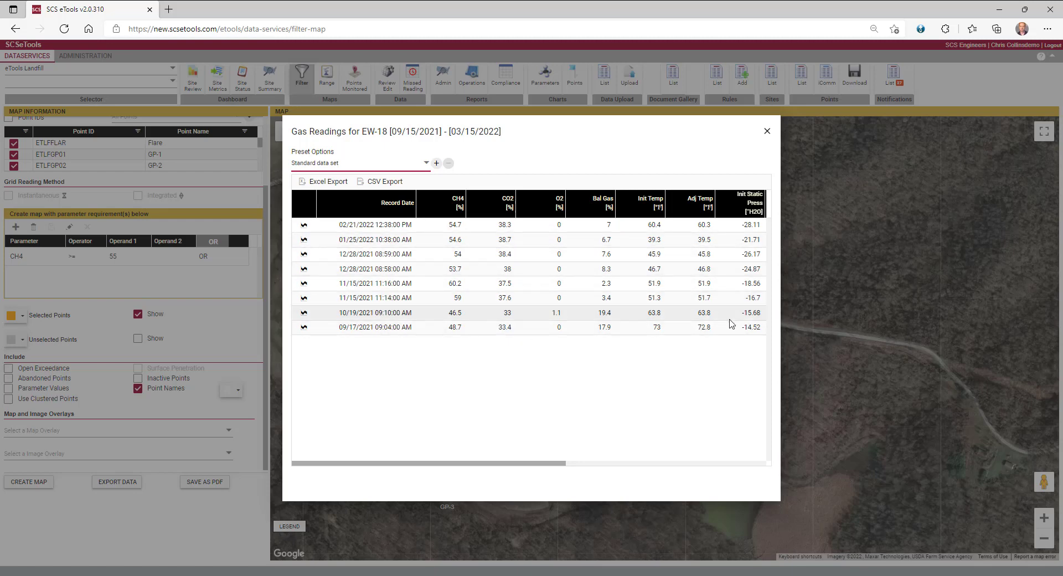
{"action": "left_click", "coordinate": [766, 133]}
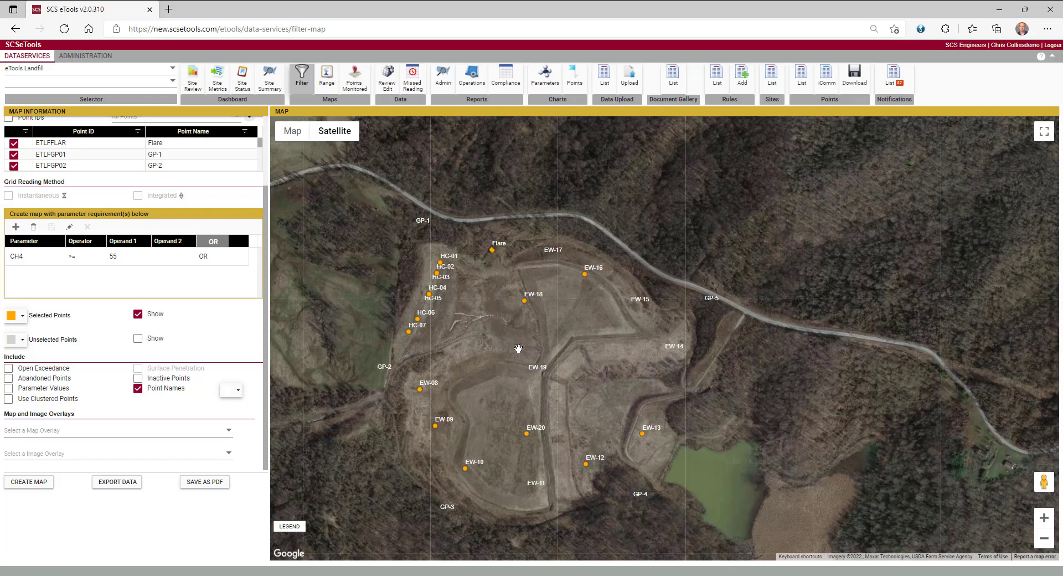
Pin a location on the map just west of well EW-18 and remove the pin.
{"action": "right_click", "coordinate": [491, 314]}
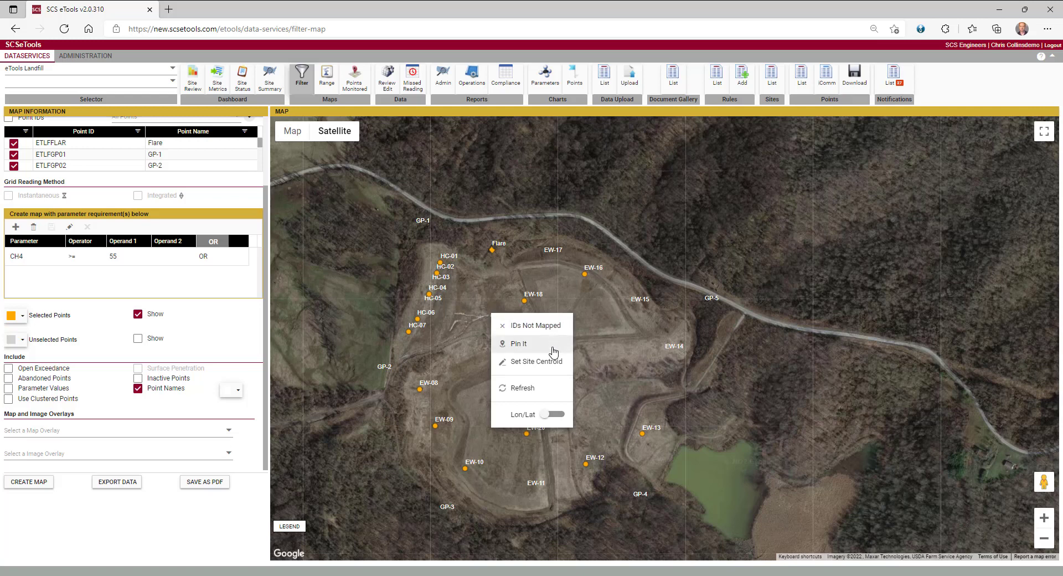
{"action": "left_click", "coordinate": [519, 344]}
{"action": "mouse_move", "coordinate": [488, 303]}
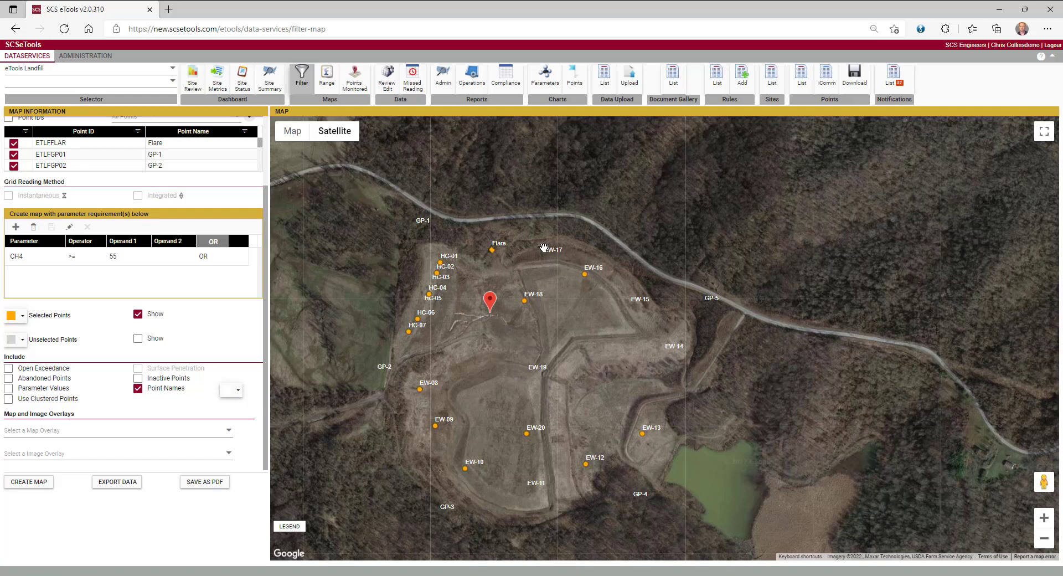
{"action": "right_click", "coordinate": [484, 268]}
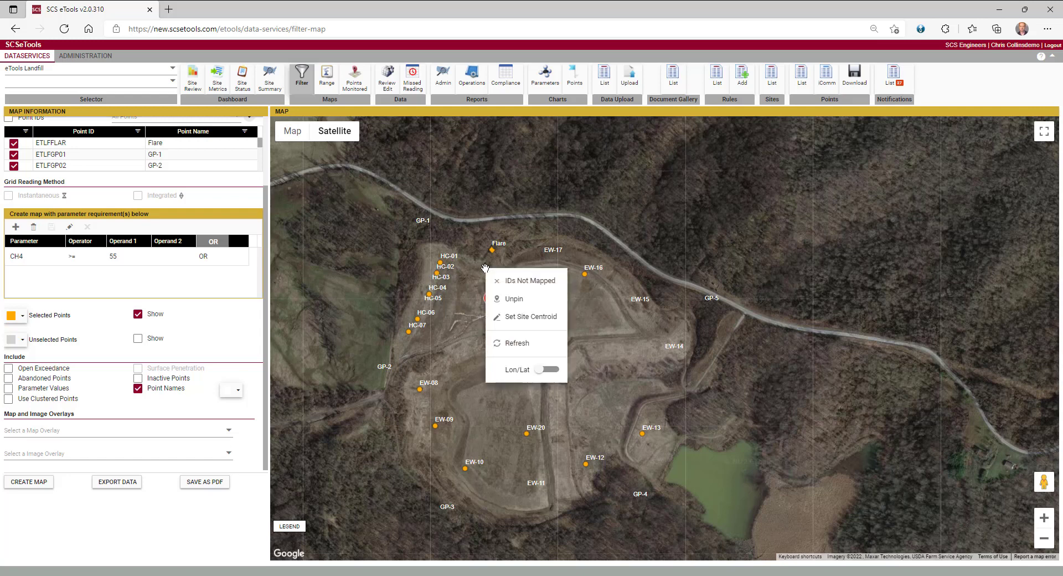
{"action": "left_click", "coordinate": [514, 299]}
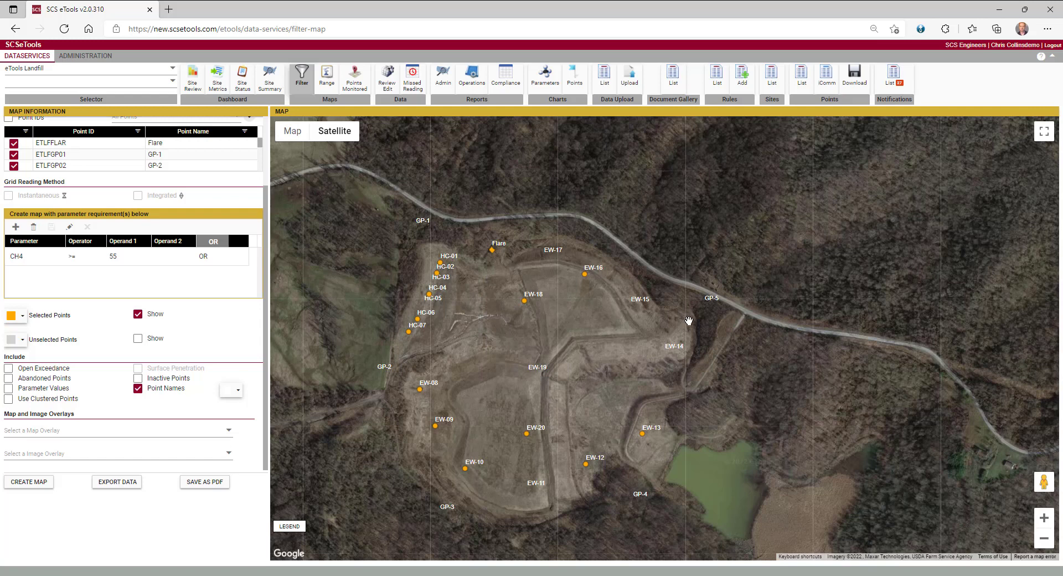
Open the range map and set its date range to the last 365 days.
{"action": "left_click", "coordinate": [327, 87]}
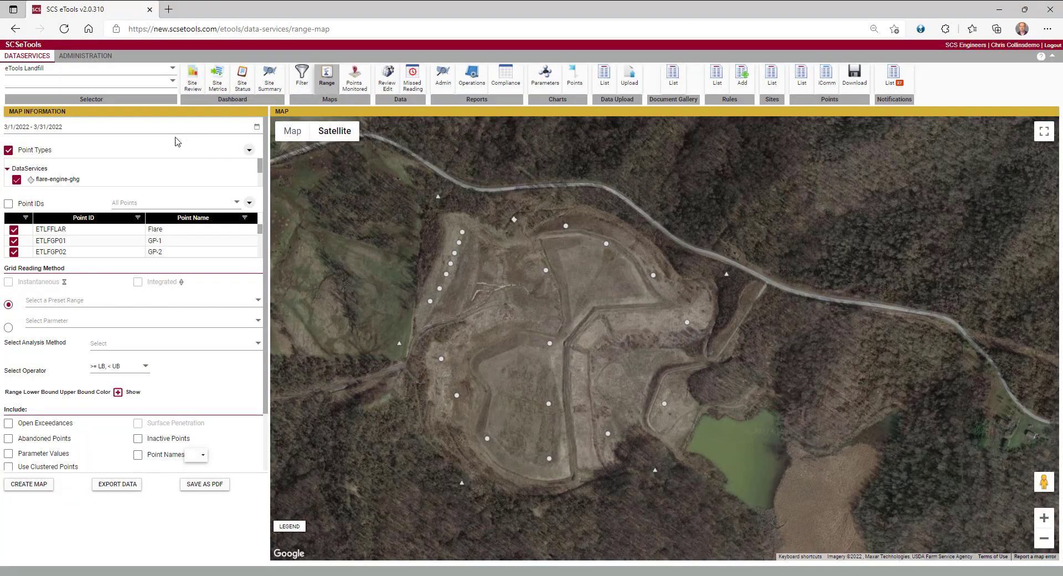
{"action": "left_click", "coordinate": [256, 127]}
{"action": "scroll", "coordinate": [256, 222], "scroll_direction": "down", "scroll_amount": 2}
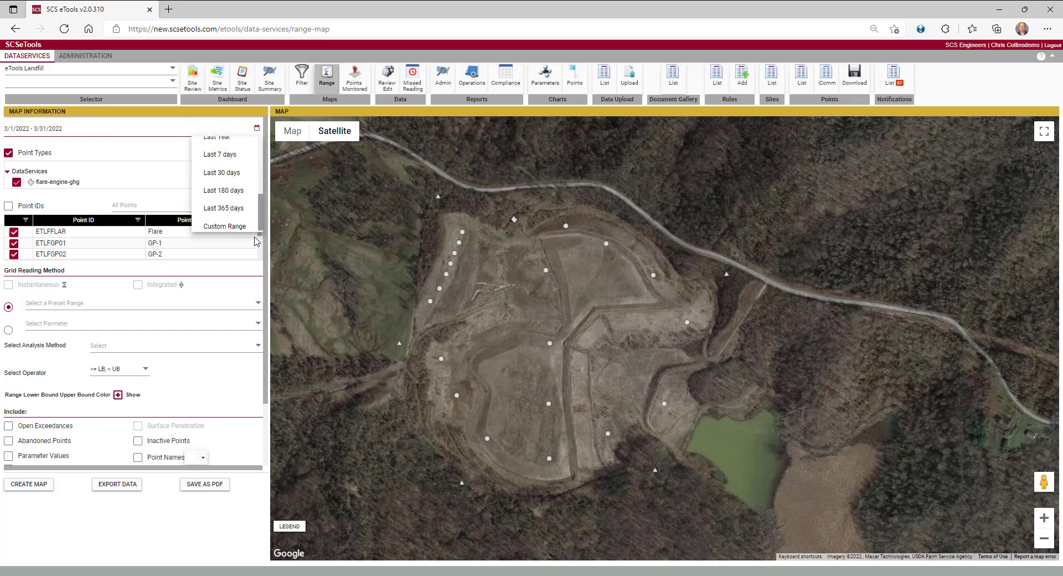
{"action": "left_click", "coordinate": [247, 205]}
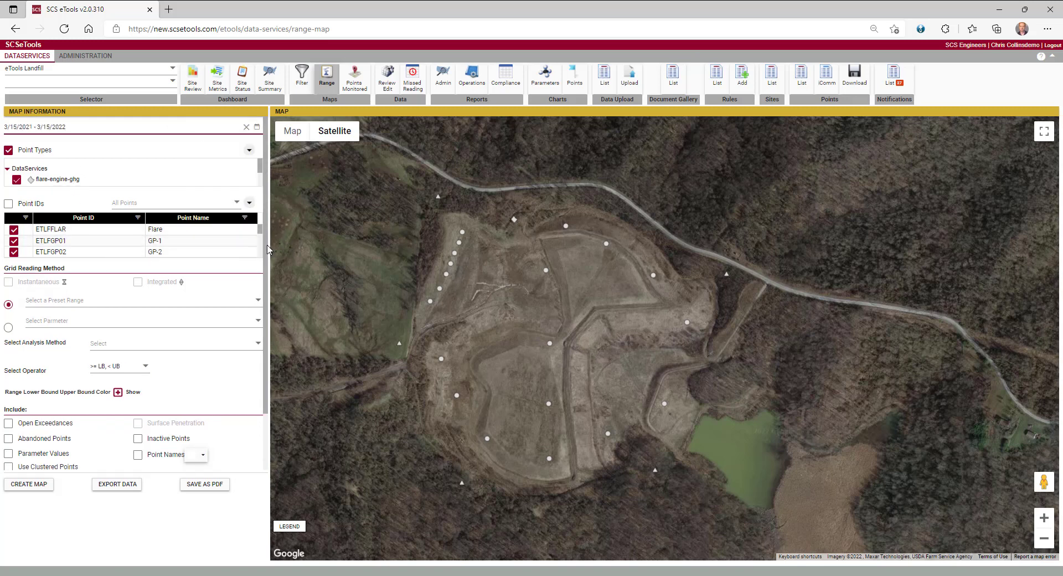
{"action": "scroll", "coordinate": [243, 310], "scroll_direction": "down", "scroll_amount": 2}
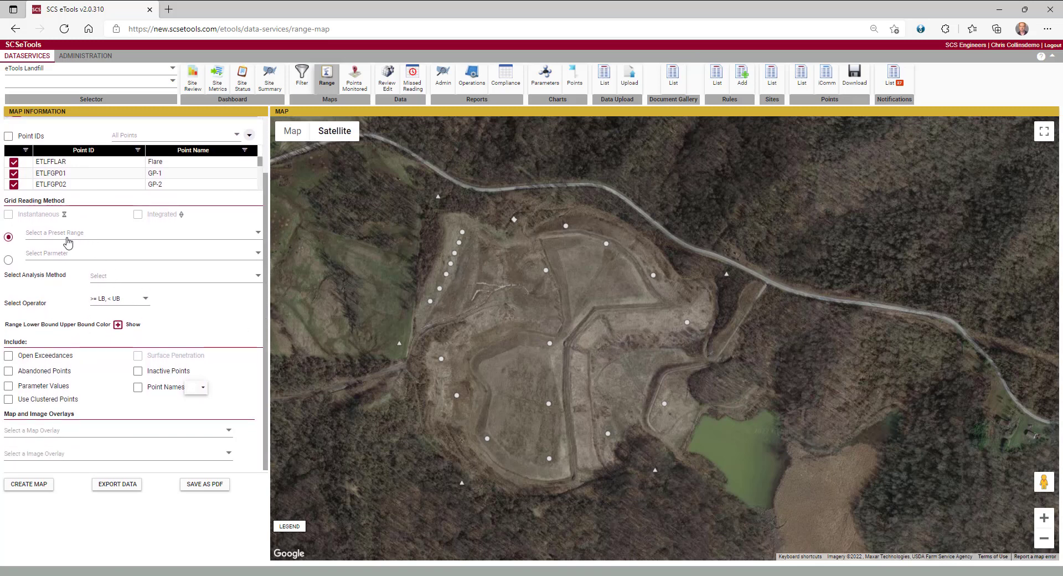
Choose the CH4 (mid range) preset range for the range map.
{"action": "left_click", "coordinate": [257, 235]}
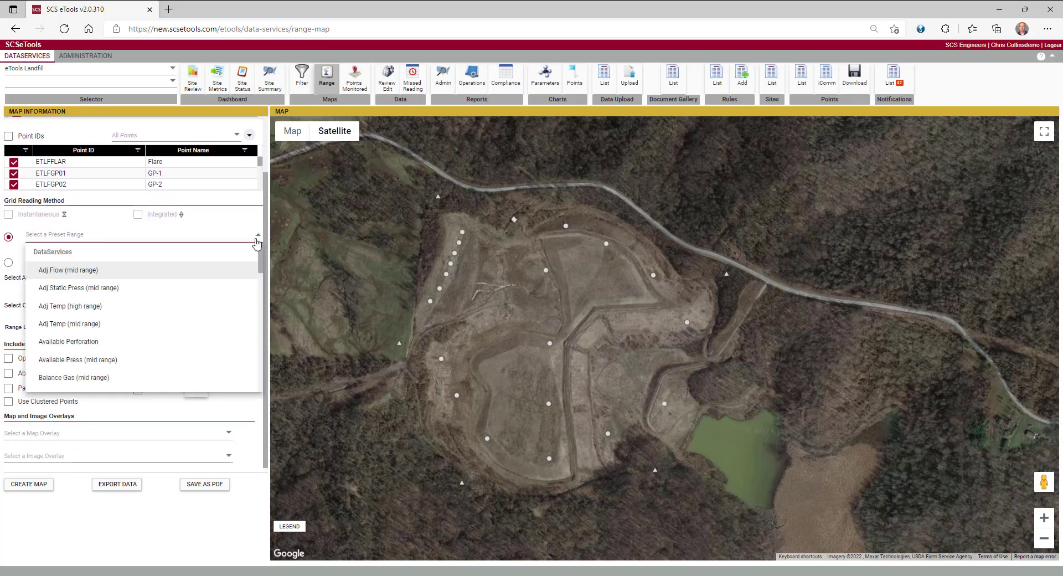
{"action": "left_click_drag", "start_coordinate": [261, 258], "coordinate": [261, 283]}
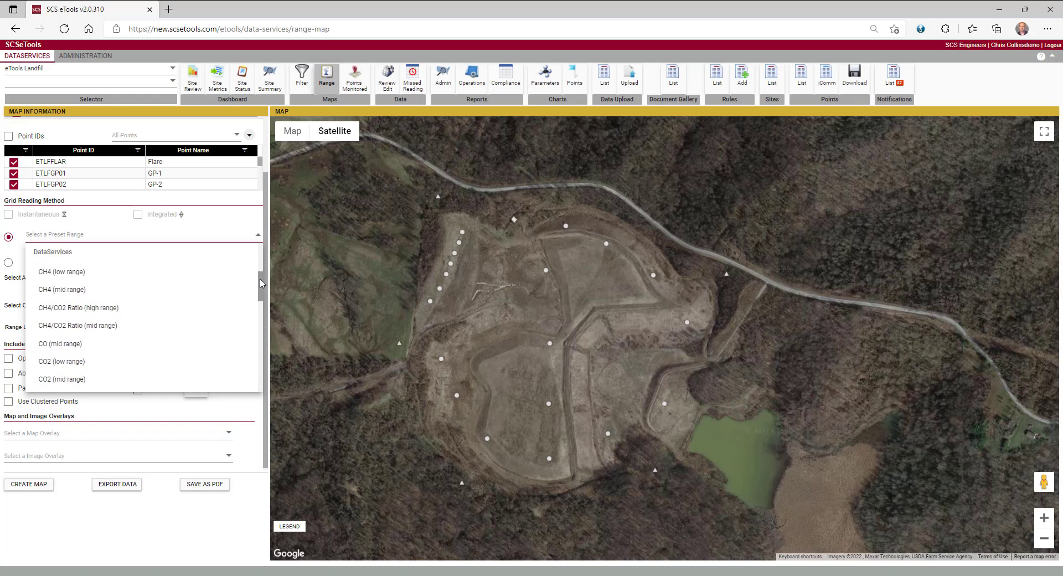
{"action": "left_click", "coordinate": [81, 290]}
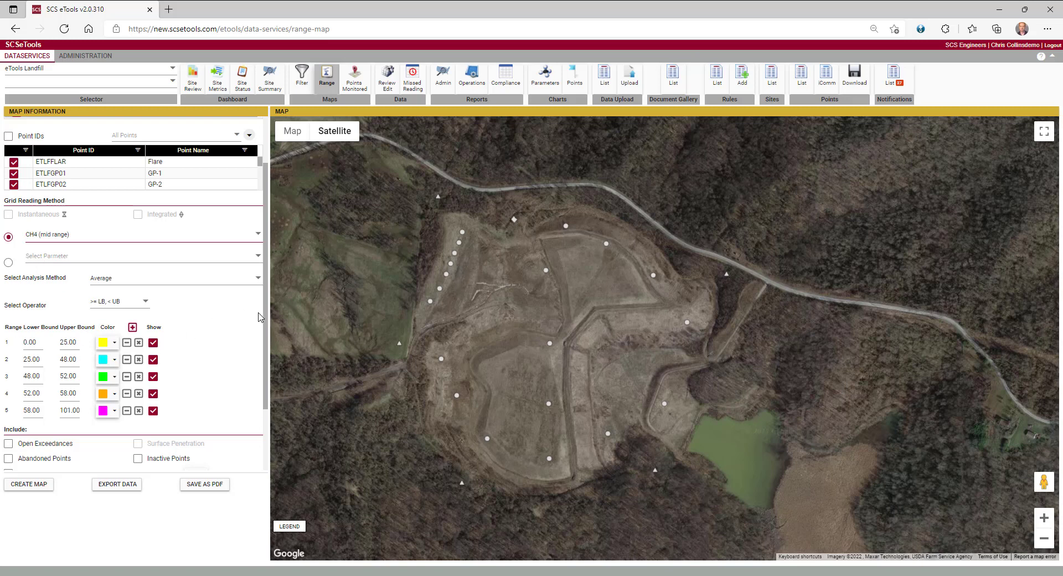
Include the point names and create the range map.
{"action": "left_click_drag", "start_coordinate": [265, 326], "coordinate": [264, 437]}
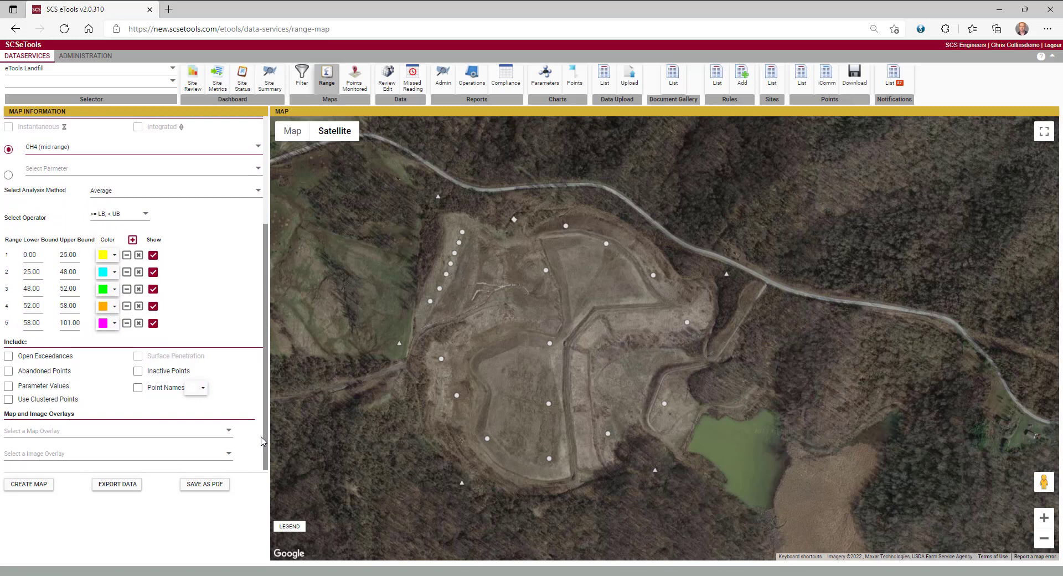
{"action": "left_click", "coordinate": [138, 388]}
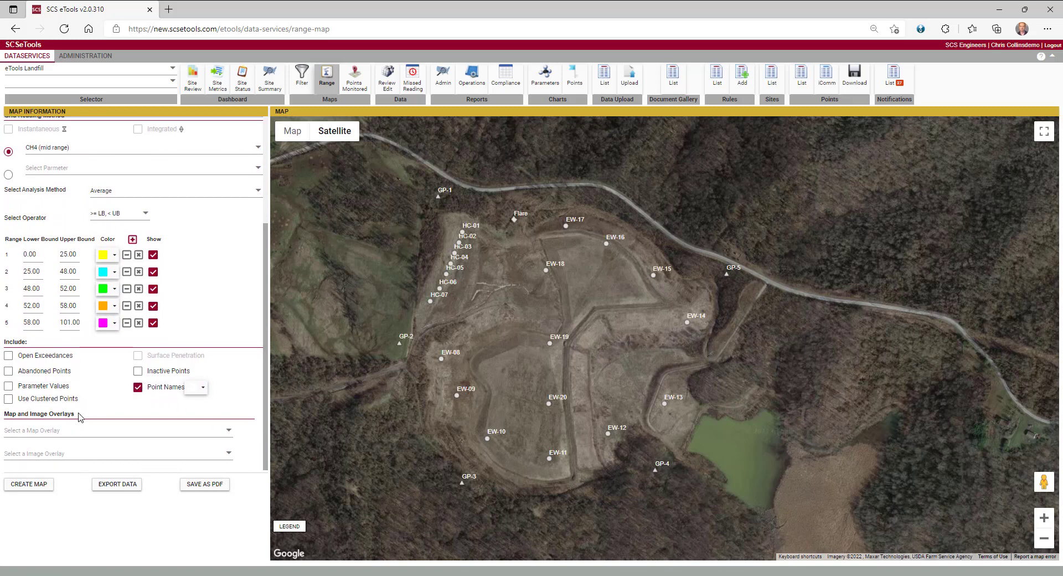
{"action": "left_click", "coordinate": [34, 488]}
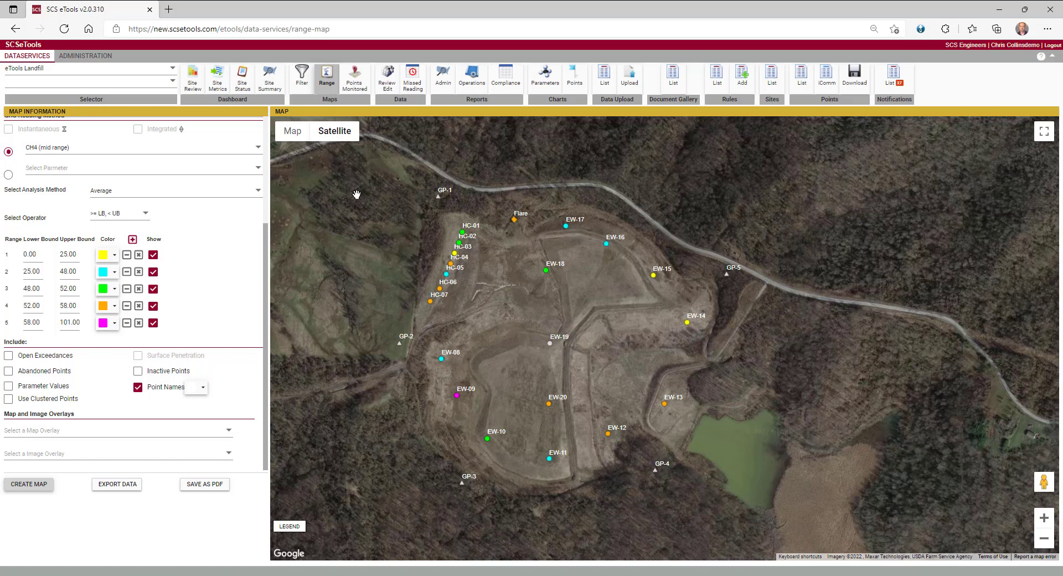
Open the points monitored map, set its date to 02/28/2022 and create the map.
{"action": "left_click", "coordinate": [358, 85]}
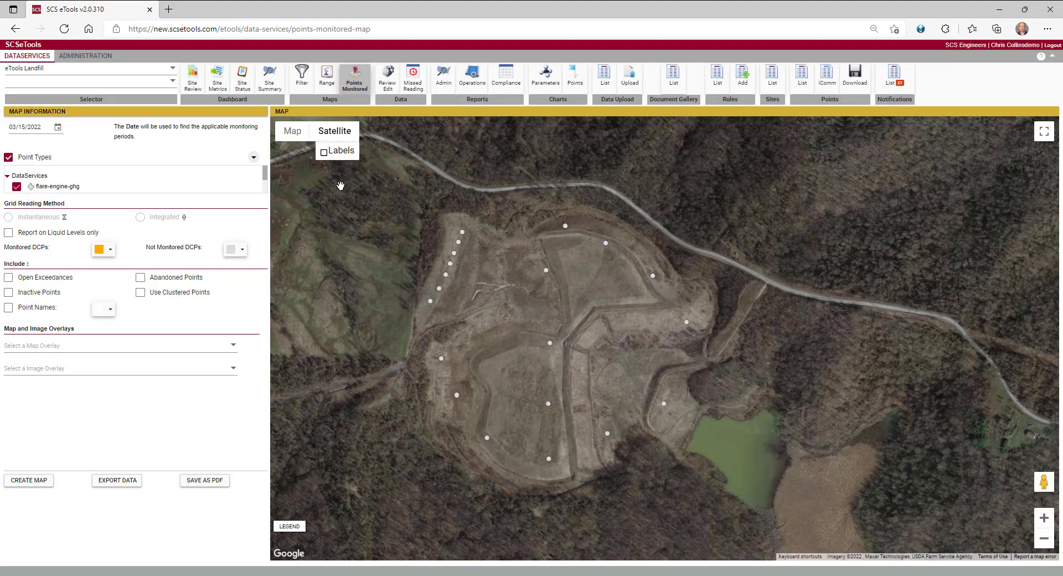
{"action": "left_click", "coordinate": [57, 130]}
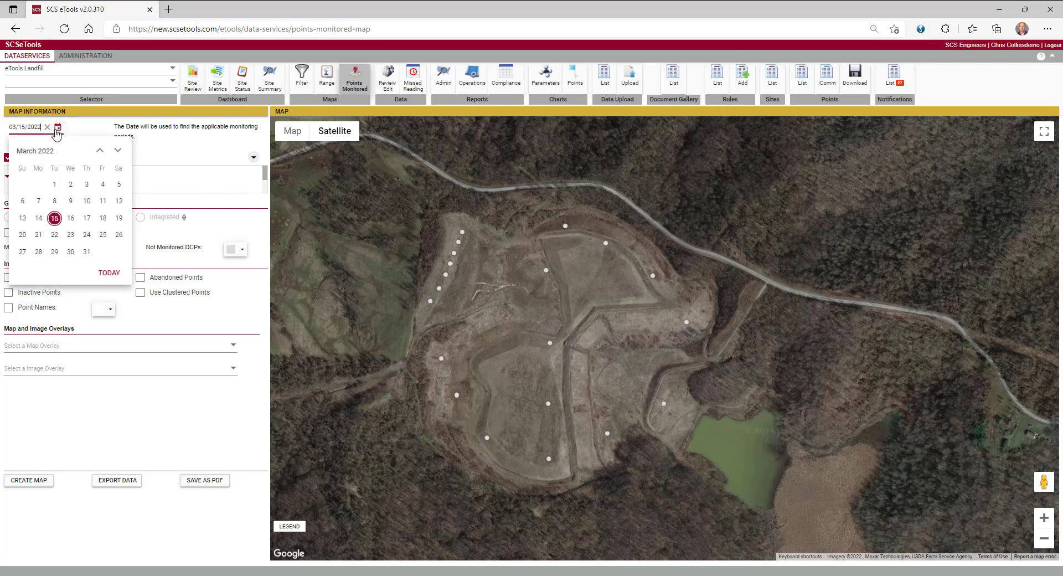
{"action": "left_click", "coordinate": [100, 151]}
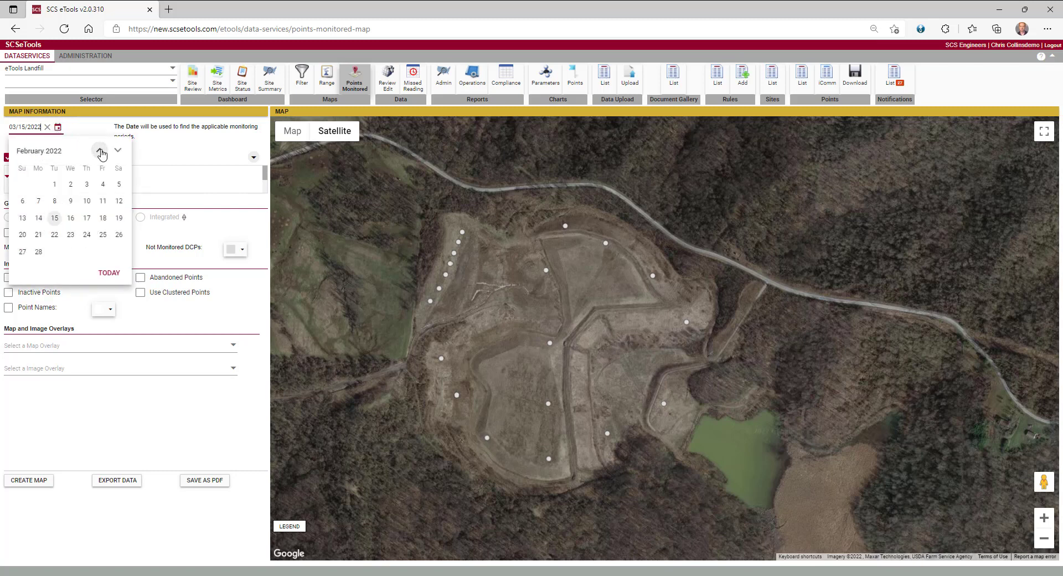
{"action": "left_click", "coordinate": [38, 252]}
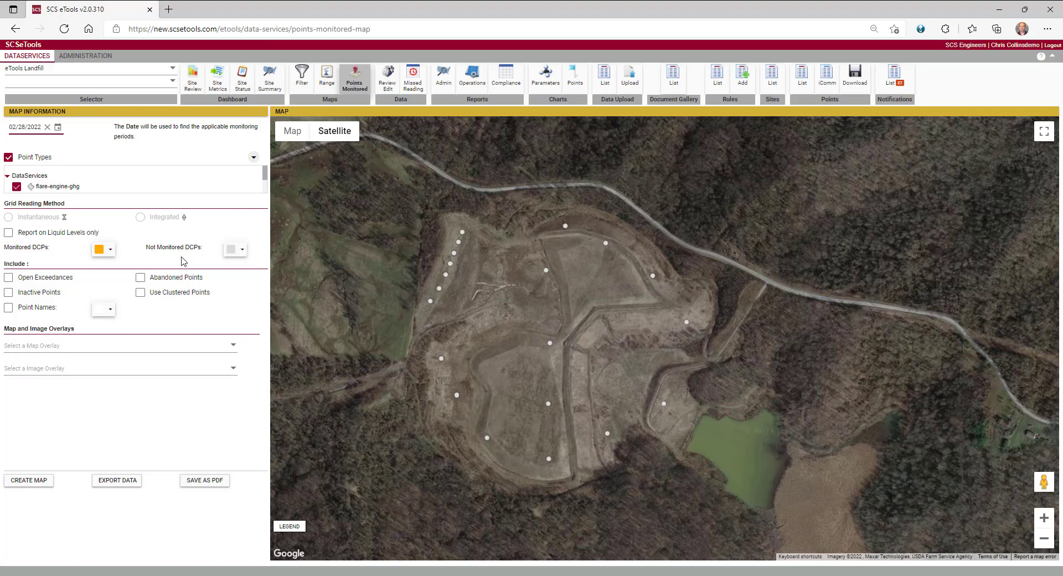
{"action": "left_click", "coordinate": [45, 481]}
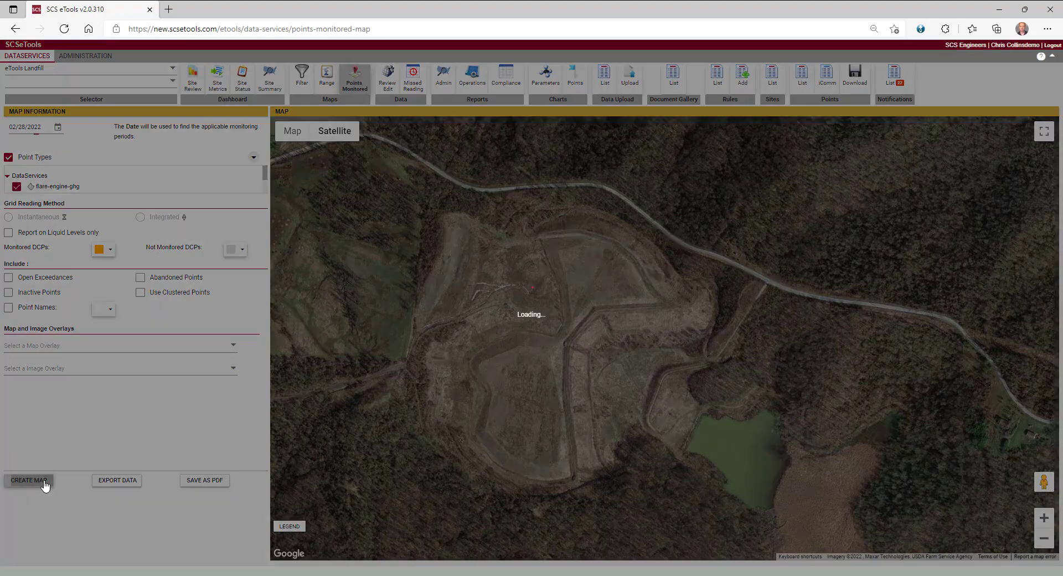